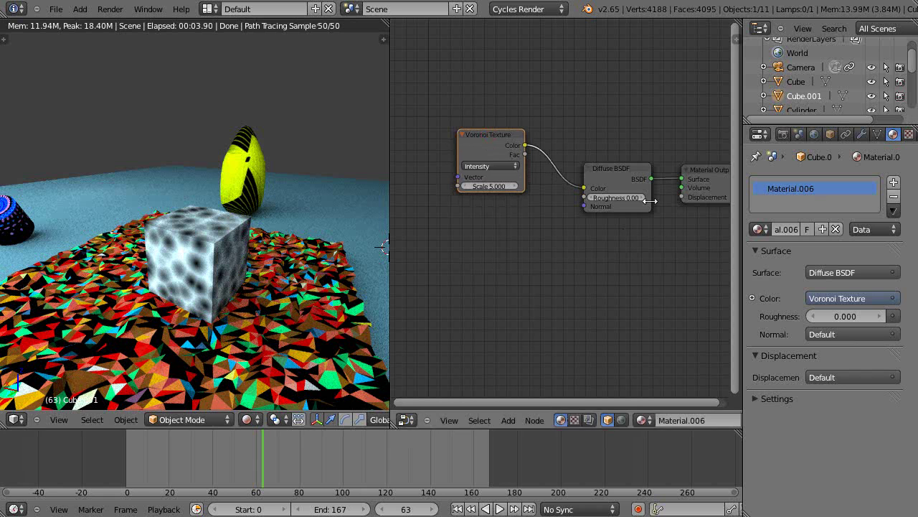
Step: Spread out the Material Output, Diffuse BSDF and Voronoi Texture nodes in Material.006's node tree
drag(710, 170, 691, 176)
drag(614, 167, 596, 164)
scroll(606, 215, up, 3)
scroll(545, 194, down, 2)
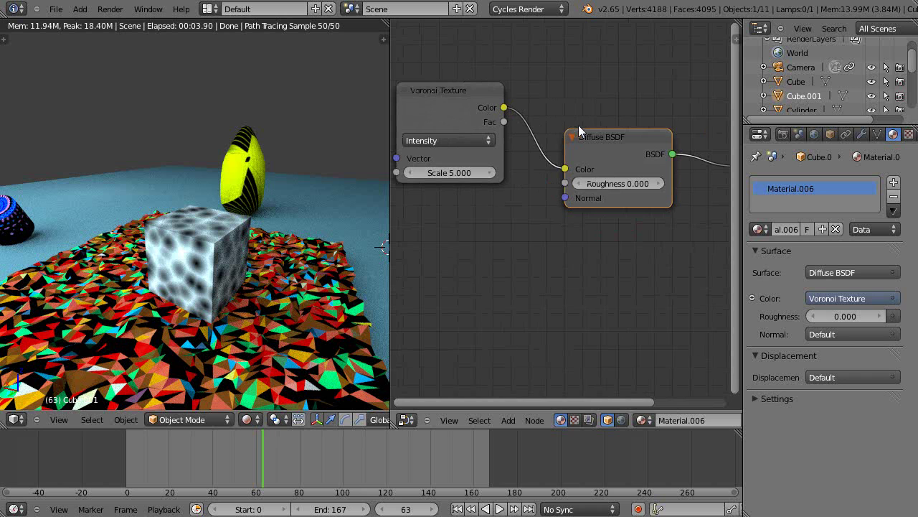
scroll(587, 257, down, 4)
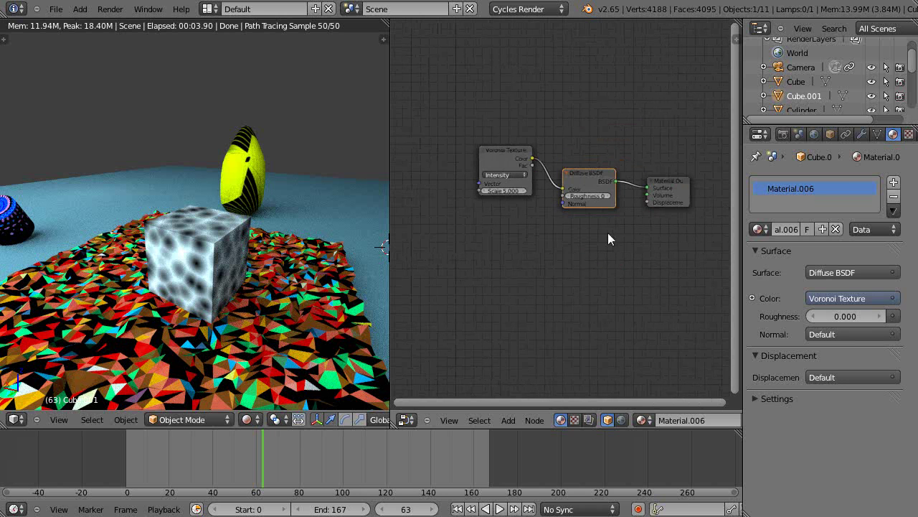
drag(670, 188, 698, 209)
drag(597, 172, 637, 155)
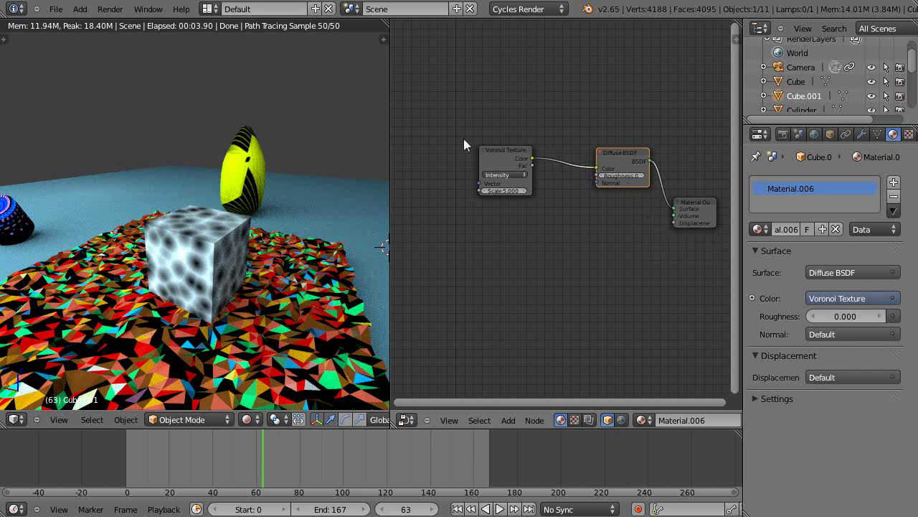
drag(496, 152, 488, 137)
scroll(518, 185, up, 3)
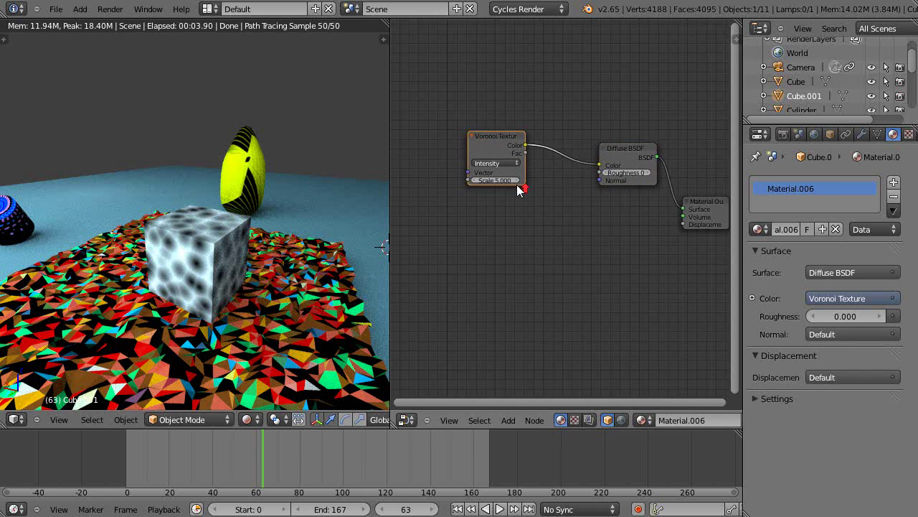
scroll(472, 215, down, 2)
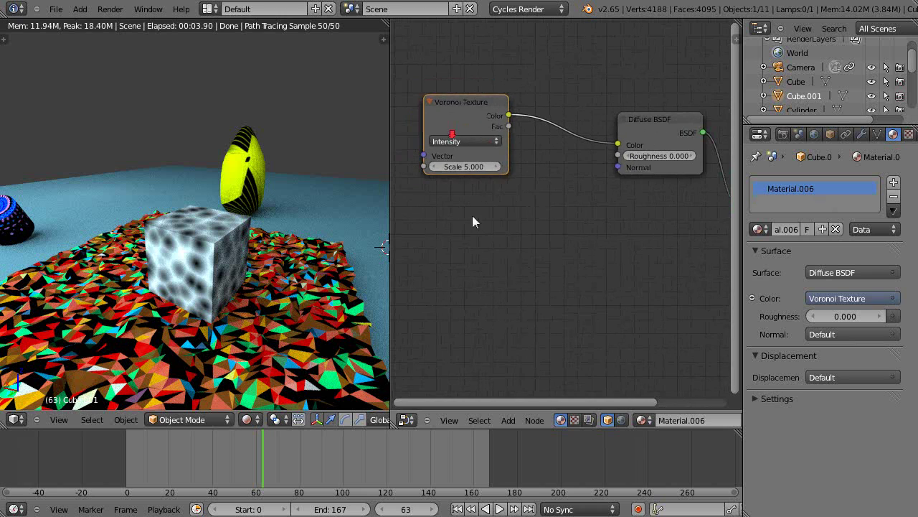
Step: Add a Gradient Texture node below the Voronoi Texture and shift the Diffuse BSDF right
click(516, 424)
mouse_move(521, 358)
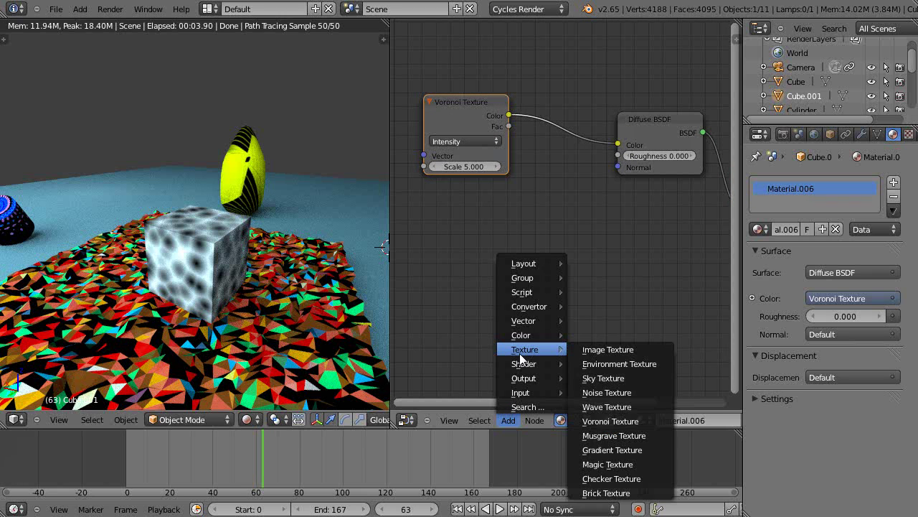
click(598, 448)
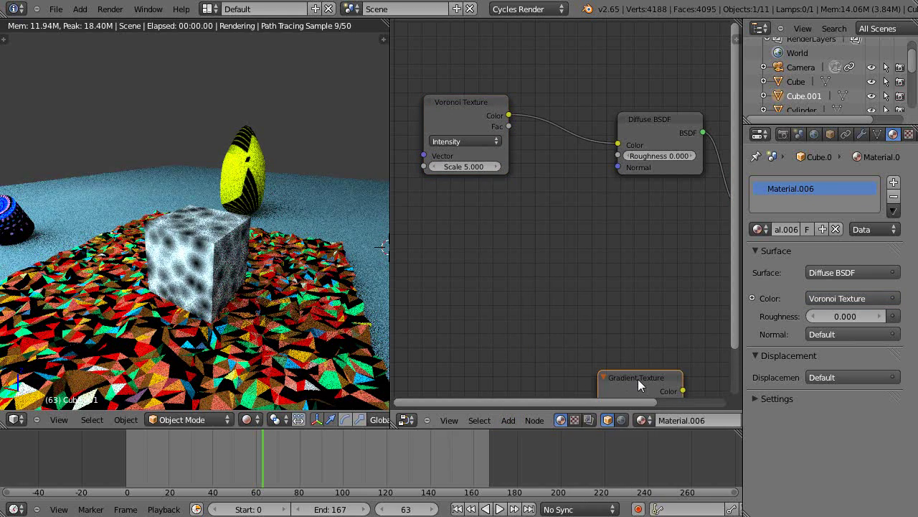
click(424, 181)
drag(646, 123, 664, 128)
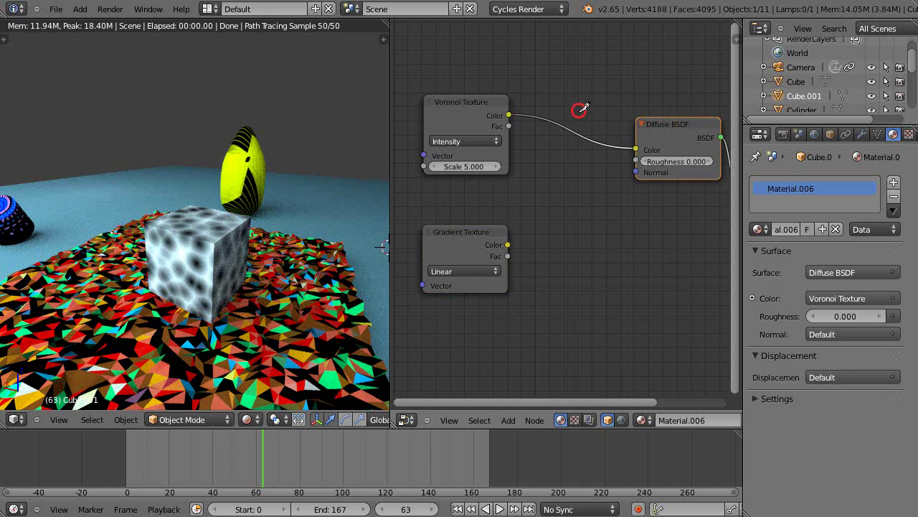
Step: Cut the Voronoi-to-Diffuse colour link and place a colour Mix node between them
ctrl+right_drag(581, 108, 579, 178)
click(507, 421)
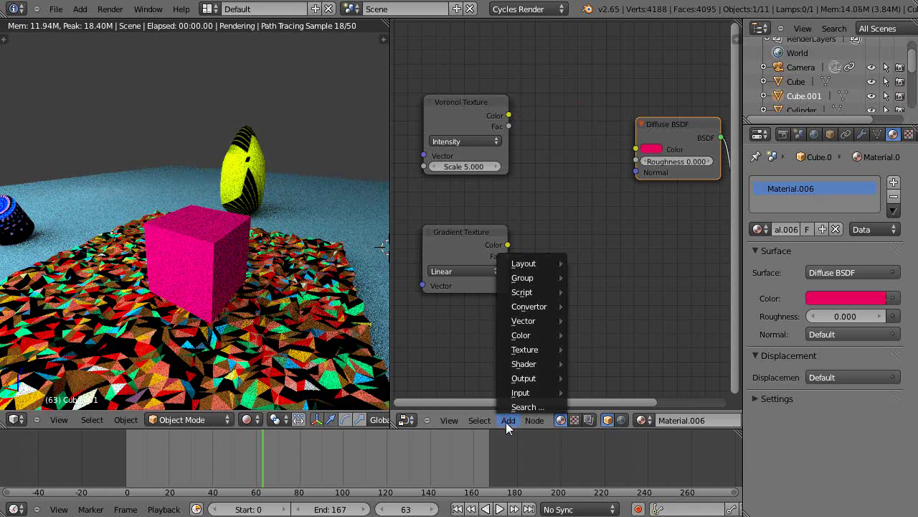
mouse_move(526, 331)
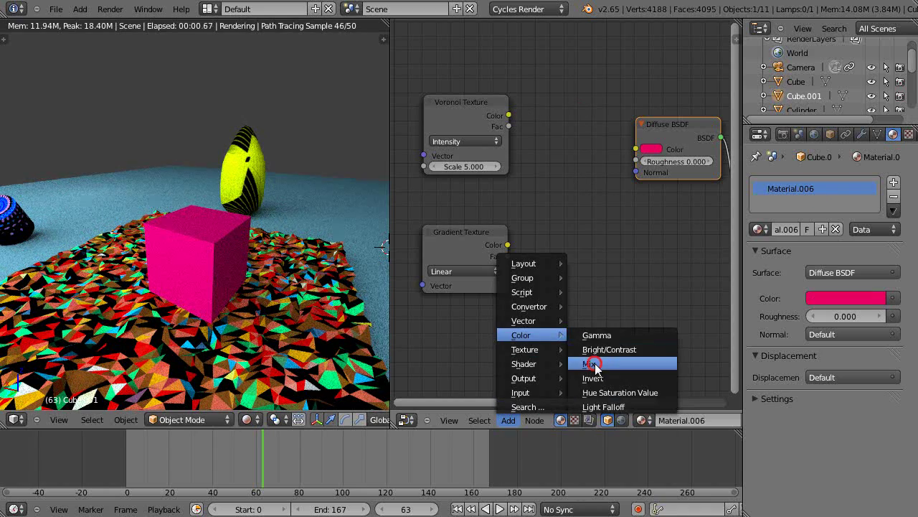
click(594, 365)
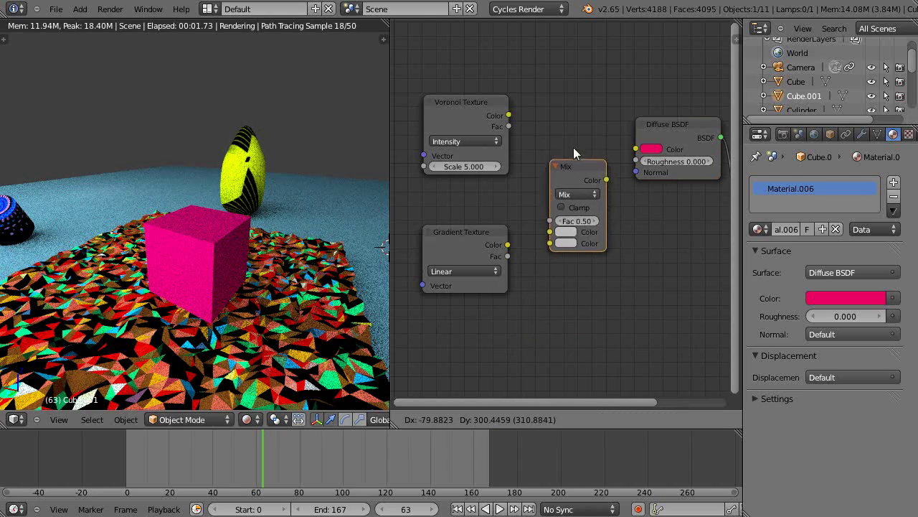
click(568, 137)
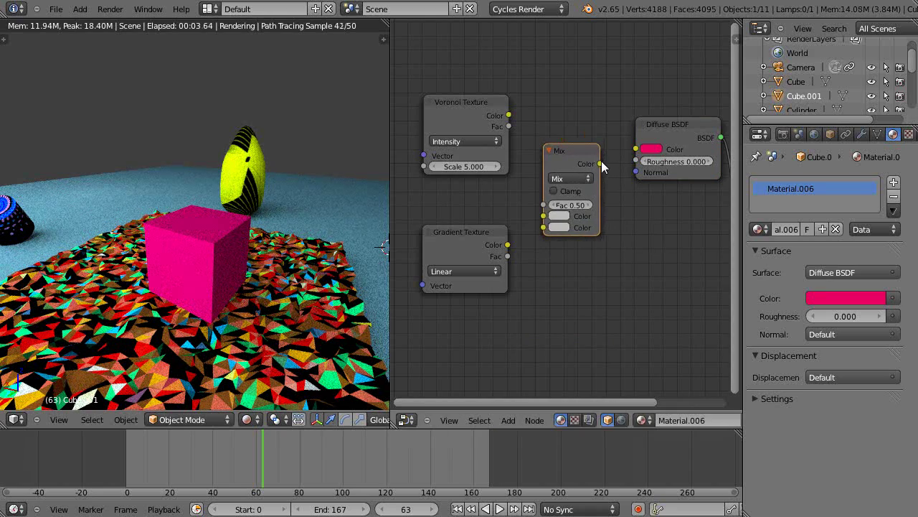
Step: Wire Mix into Diffuse Color, Voronoi Color into Color1 and Gradient Color into Color2
drag(600, 164, 637, 148)
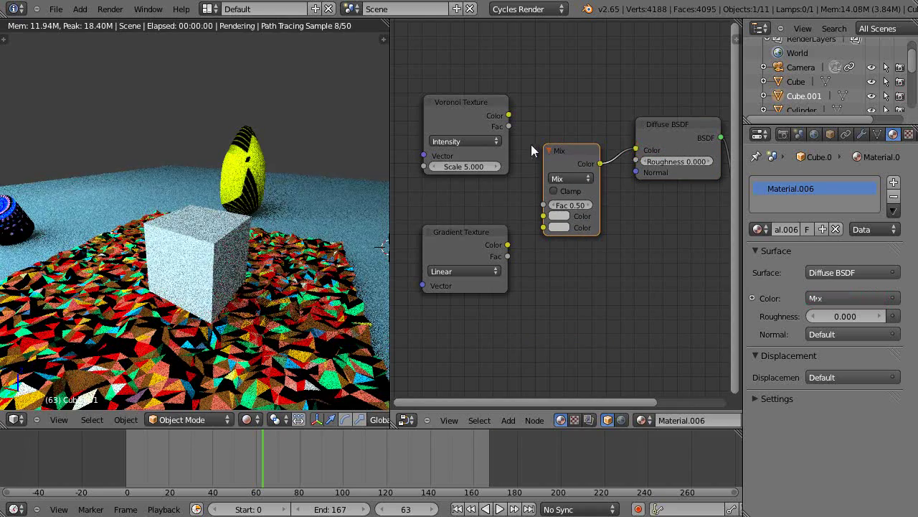
drag(508, 116, 544, 216)
drag(507, 245, 543, 227)
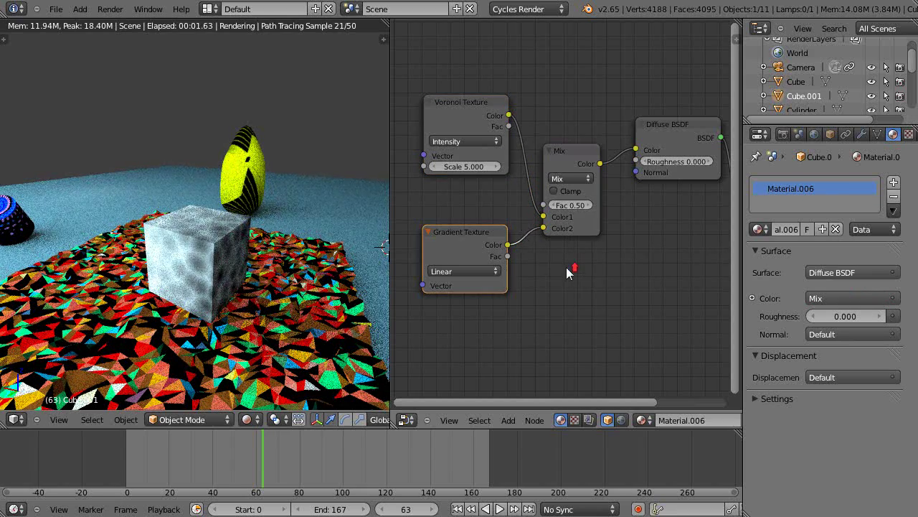
scroll(566, 267, up, 1)
Step: Test the Mix node's Fac at 0 and at 1, then lower it below 1
click(574, 204)
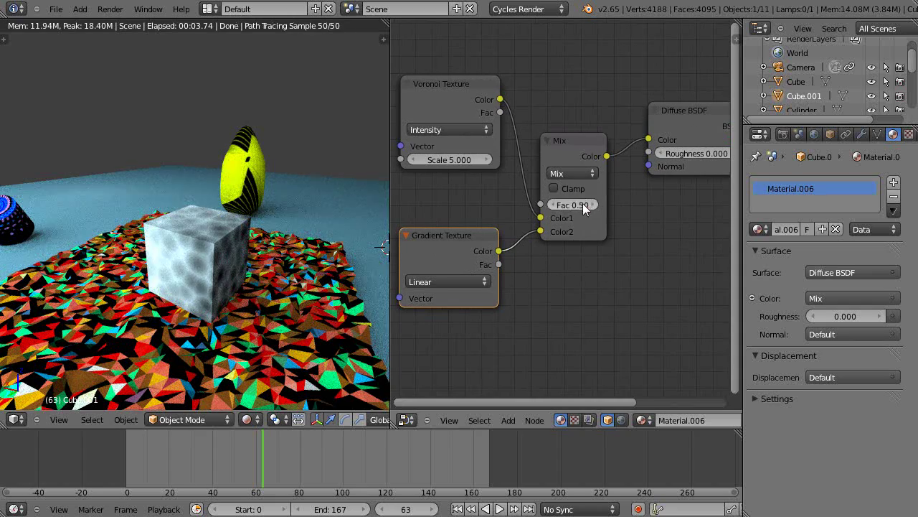
text(0)
key(Return)
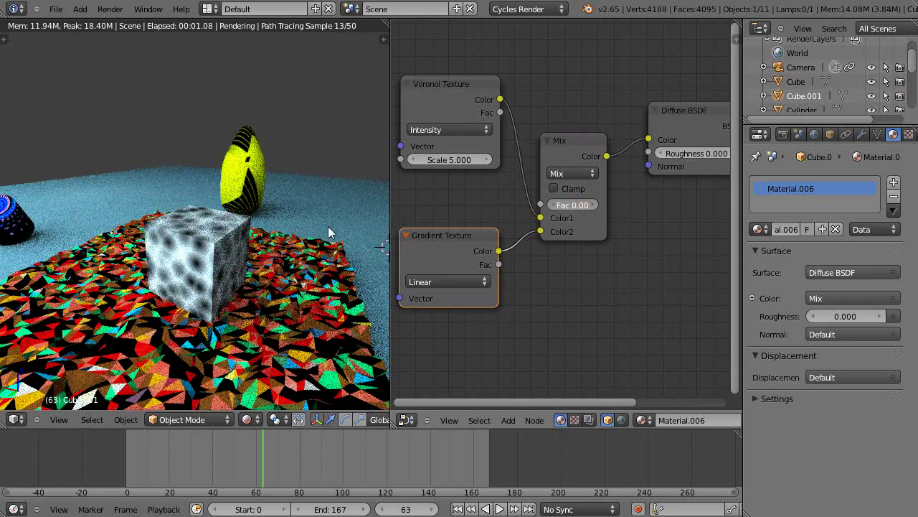
click(574, 205)
text(1)
key(Return)
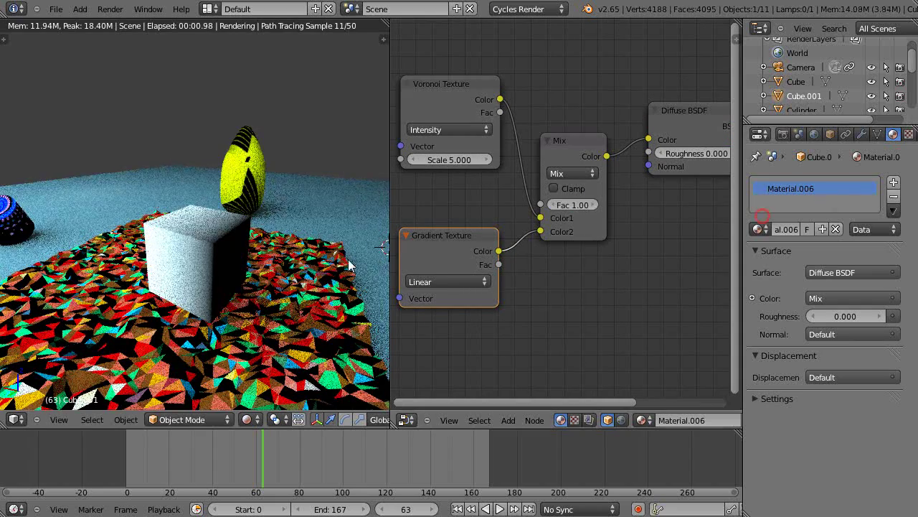
drag(578, 205, 482, 218)
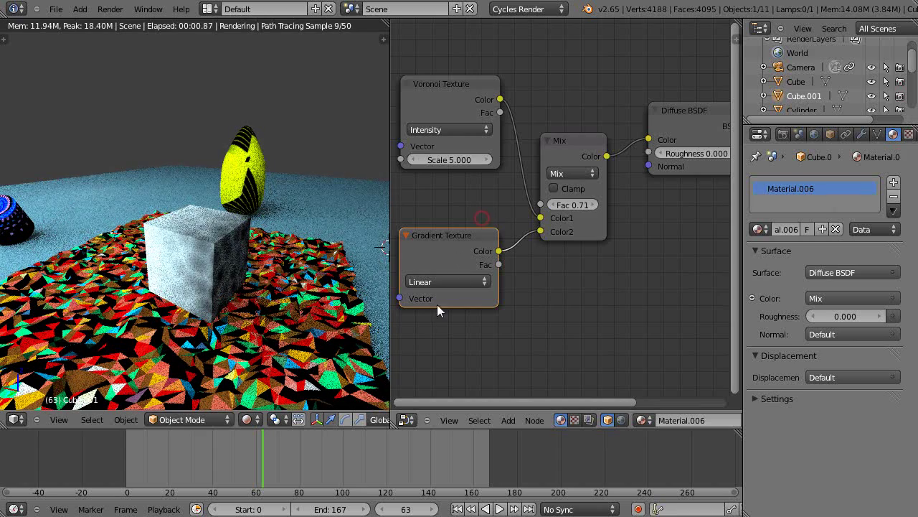
Step: Set the Gradient Texture type to Easing, settle Mix Fac near 0.61, and orbit to a level view
click(466, 284)
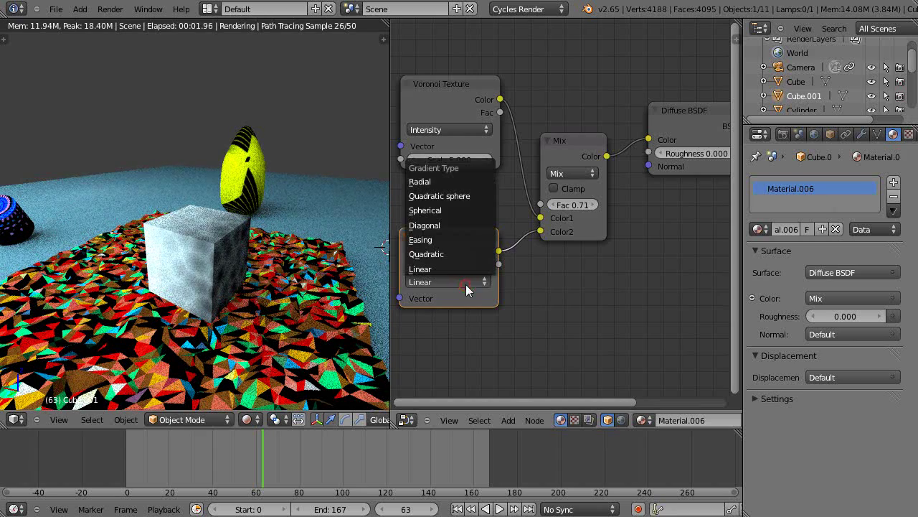
click(431, 238)
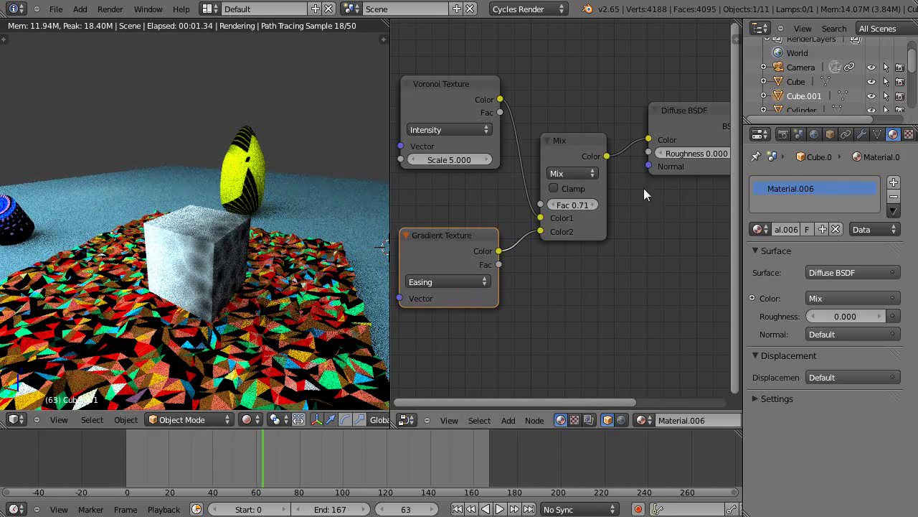
drag(570, 207, 543, 205)
middle_drag(225, 299, 241, 290)
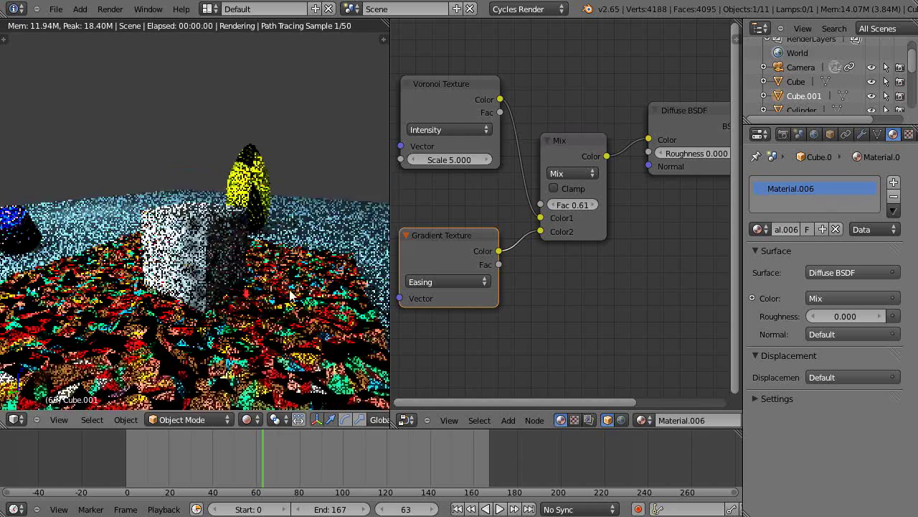
Step: Reposition the Diffuse BSDF and cut its link to the Material Output surface
scroll(613, 274, down, 1)
scroll(613, 278, down, 2)
middle_drag(587, 268, 495, 312)
mouse_move(553, 179)
mouse_down()
mouse_move(590, 160)
mouse_move(544, 168)
mouse_up()
ctrl+drag(640, 189, 612, 247)
Step: Add a Glass BSDF node and place it below the Diffuse BSDF
click(508, 422)
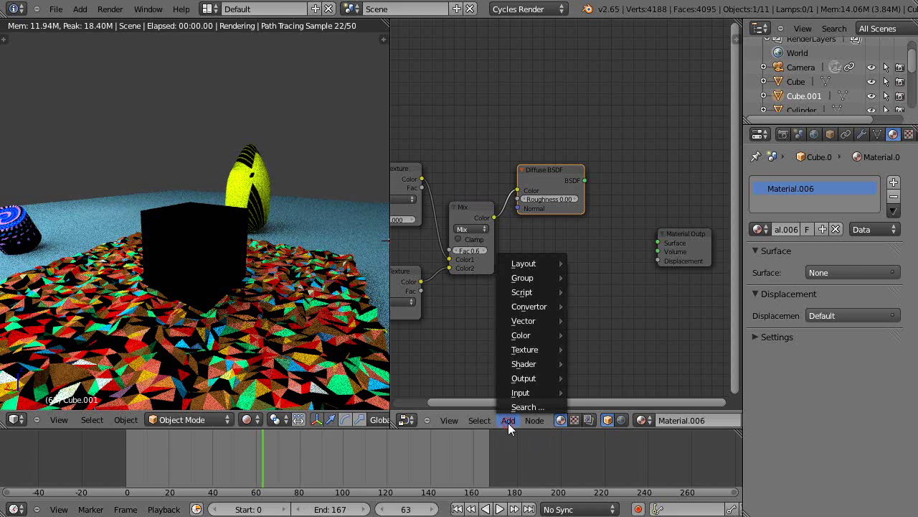
mouse_move(525, 366)
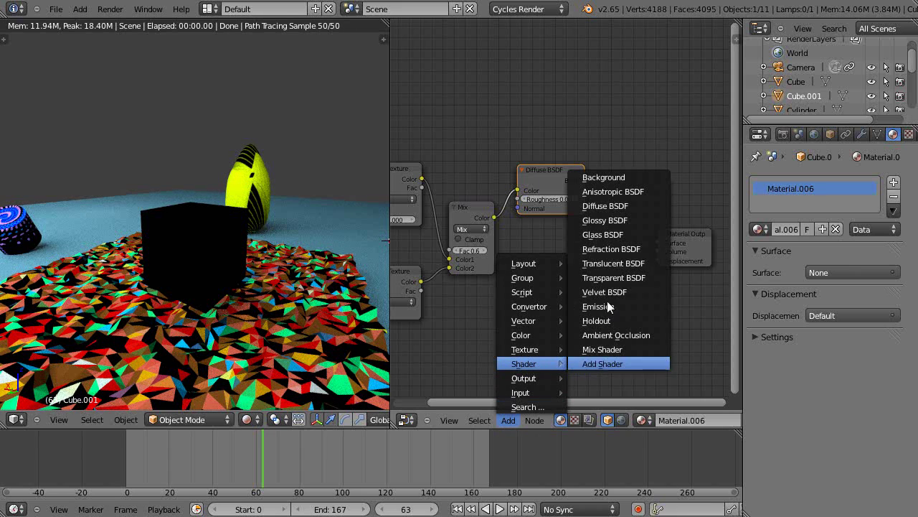
click(601, 234)
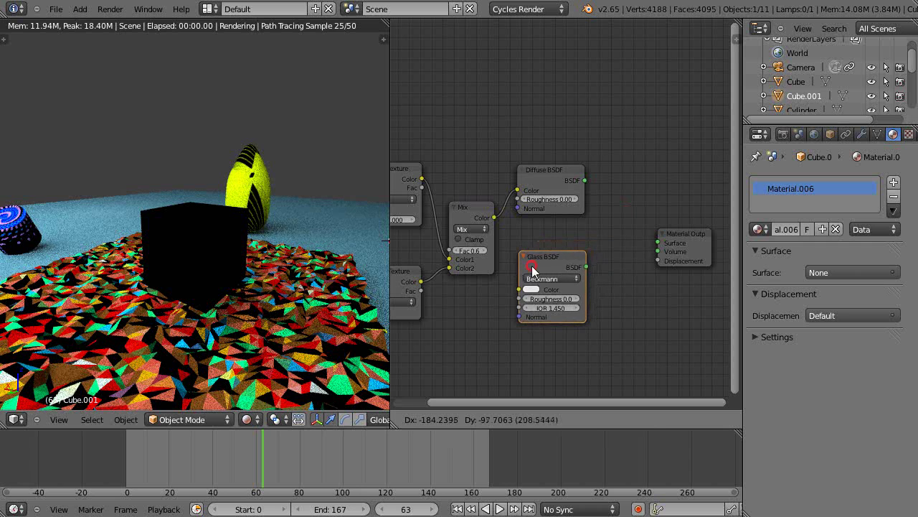
click(521, 275)
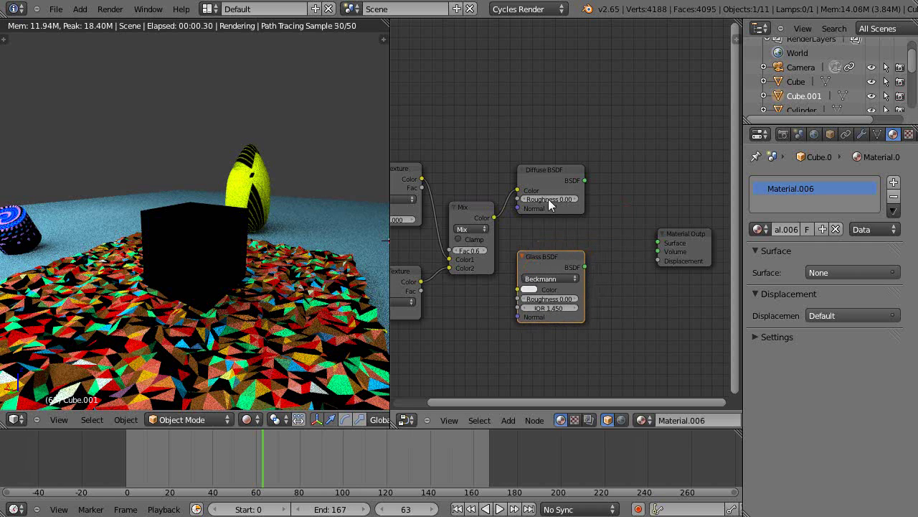
Step: Add a Mix Shader node to the material
click(510, 421)
mouse_move(533, 355)
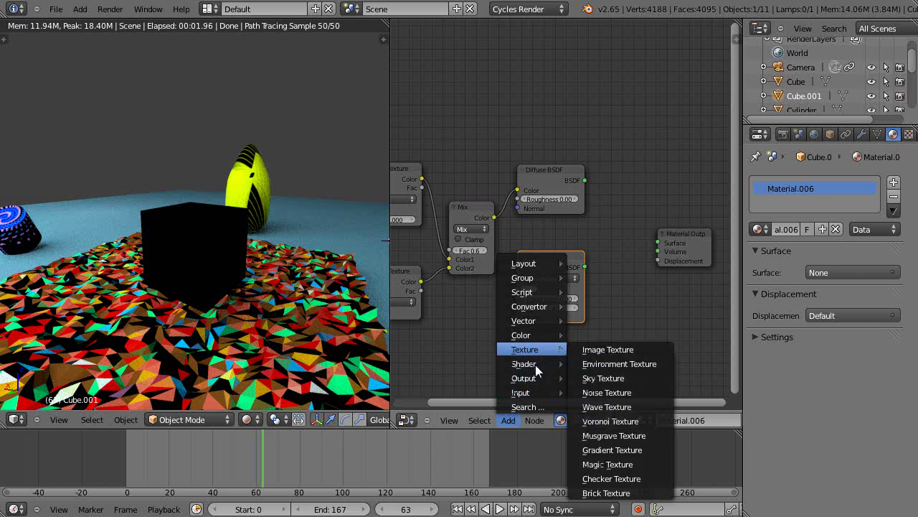
click(596, 352)
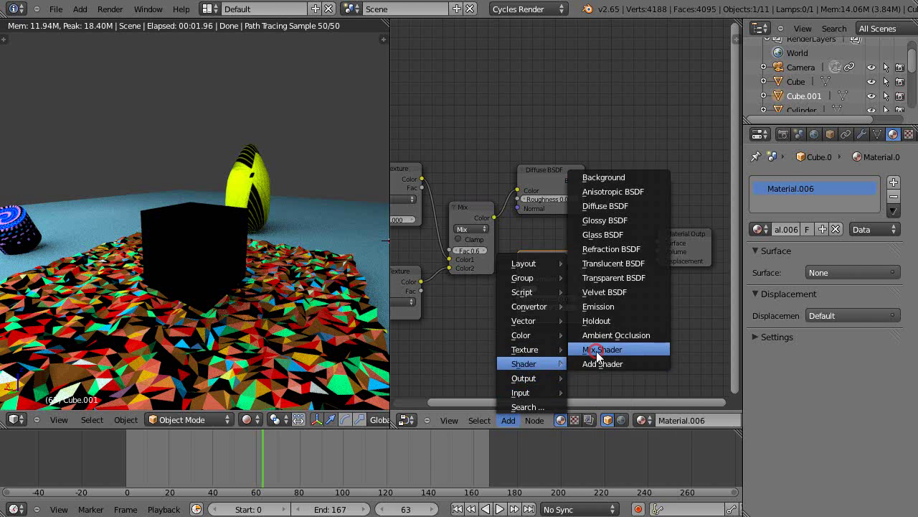
Step: Place the Mix Shader beside the Material Output and arrange the Glass and Diffuse BSDFs around it
drag(684, 240, 699, 238)
click(633, 332)
drag(633, 331, 626, 222)
drag(561, 263, 540, 297)
drag(540, 172, 518, 159)
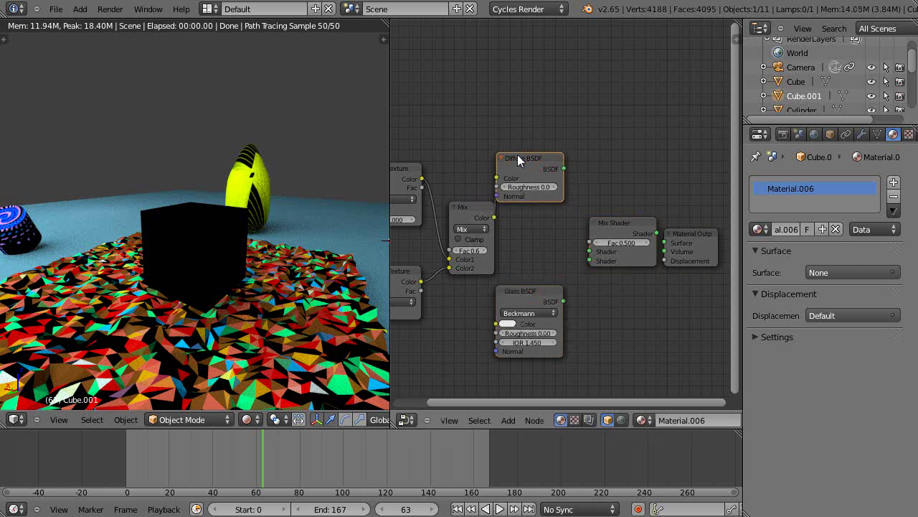
drag(615, 219, 589, 224)
Step: Connect the Diffuse and Glass BSDFs into the Mix Shader's shader inputs and tidy the nodes
mouse_move(563, 168)
mouse_down()
mouse_move(554, 232)
mouse_move(568, 255)
mouse_up()
drag(564, 300, 565, 263)
drag(635, 235, 666, 243)
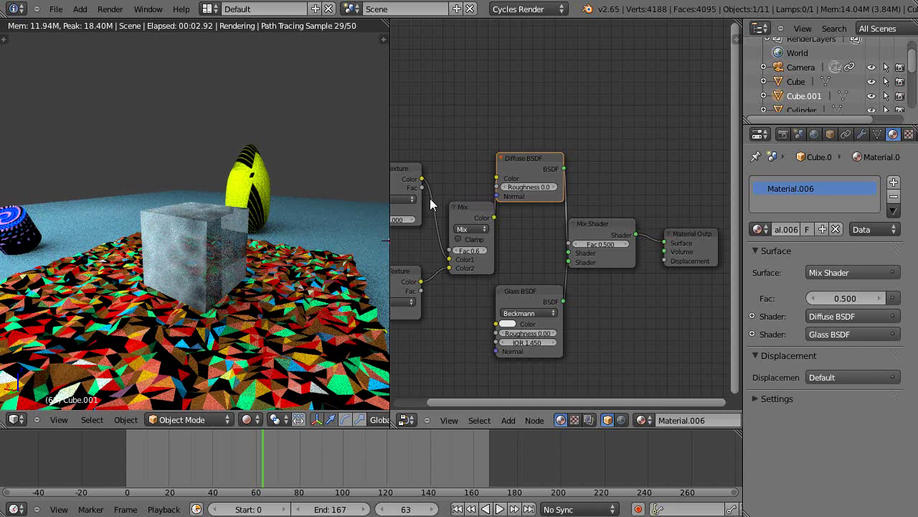
drag(467, 204, 455, 203)
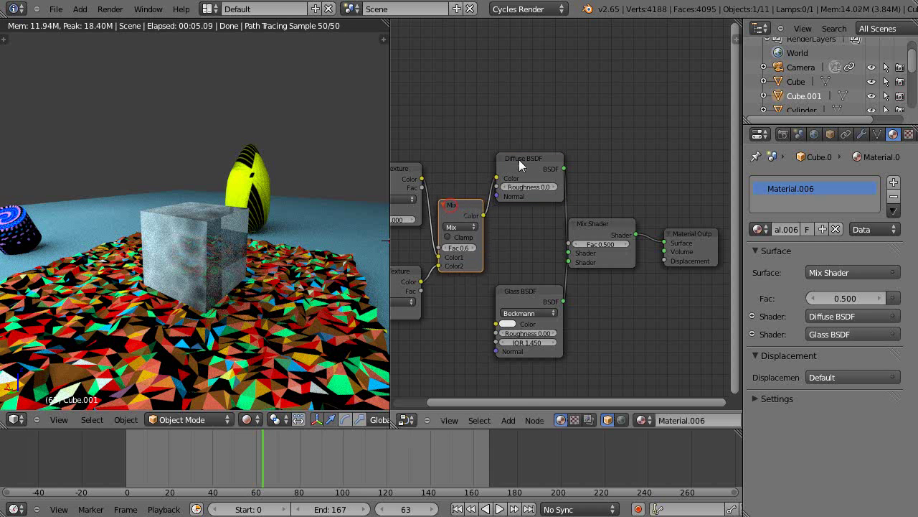
drag(525, 295, 523, 292)
drag(604, 224, 619, 226)
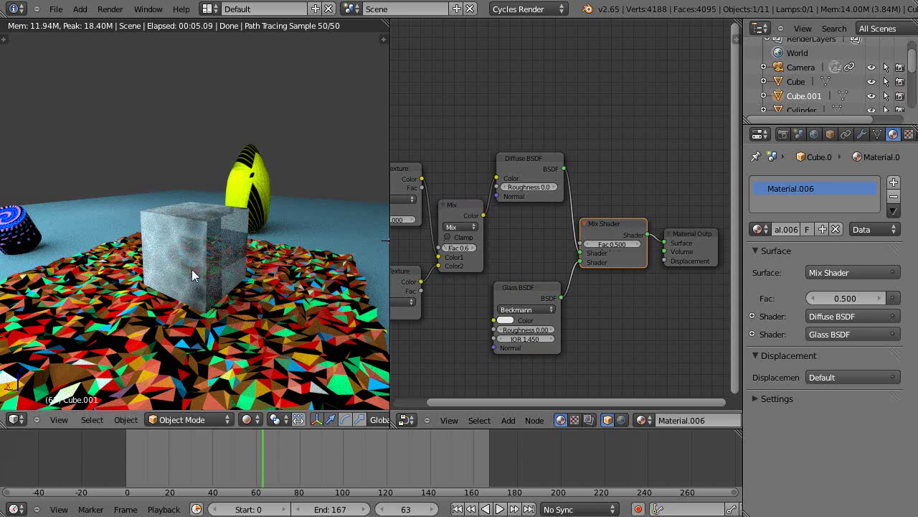
Step: Preview Mix Shader Fac toward glass, return it to 0.000, and go to frame 40
scroll(205, 280, up, 3)
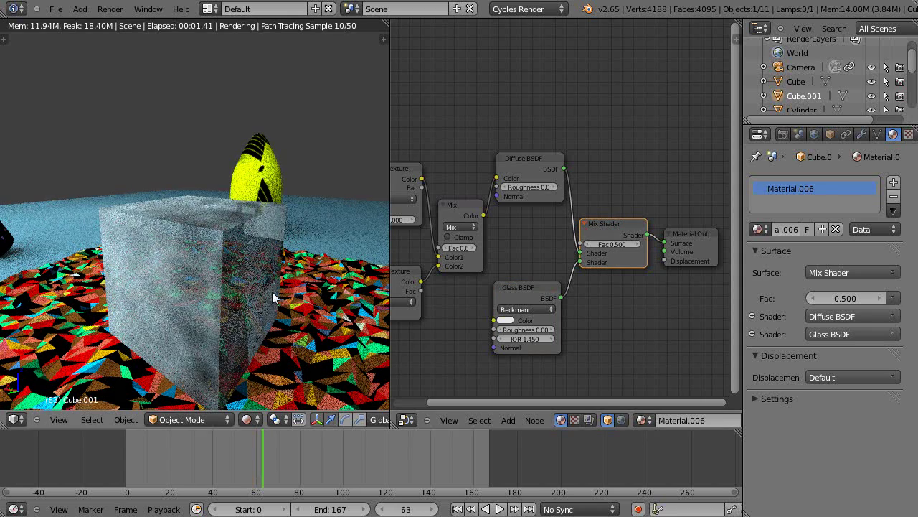
drag(614, 244, 682, 248)
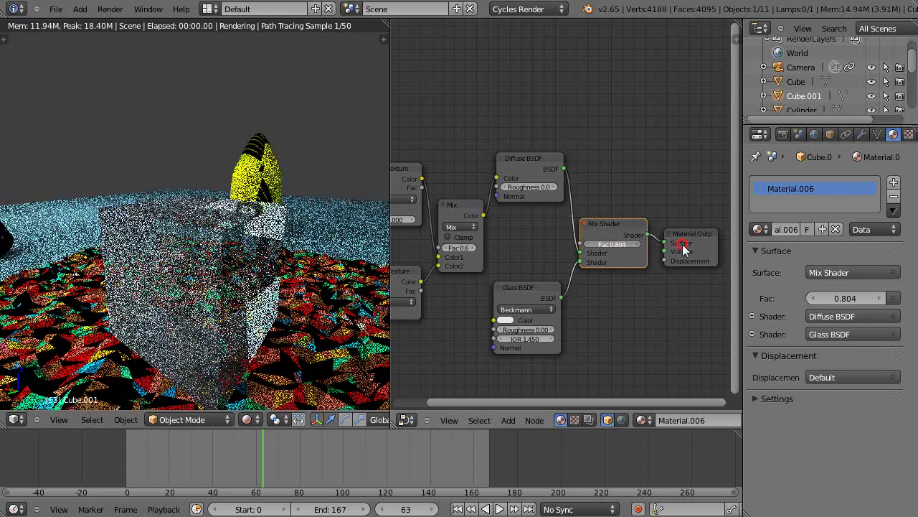
middle_drag(317, 309, 236, 310)
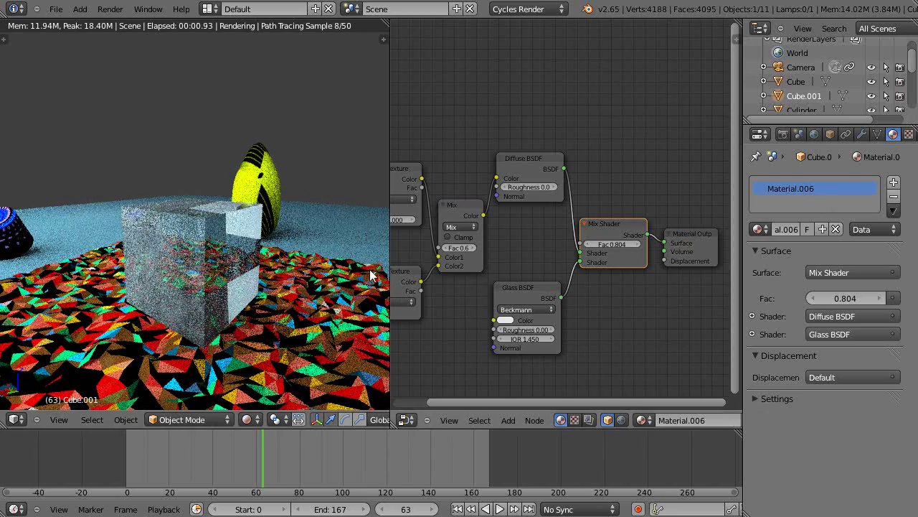
drag(620, 242, 605, 295)
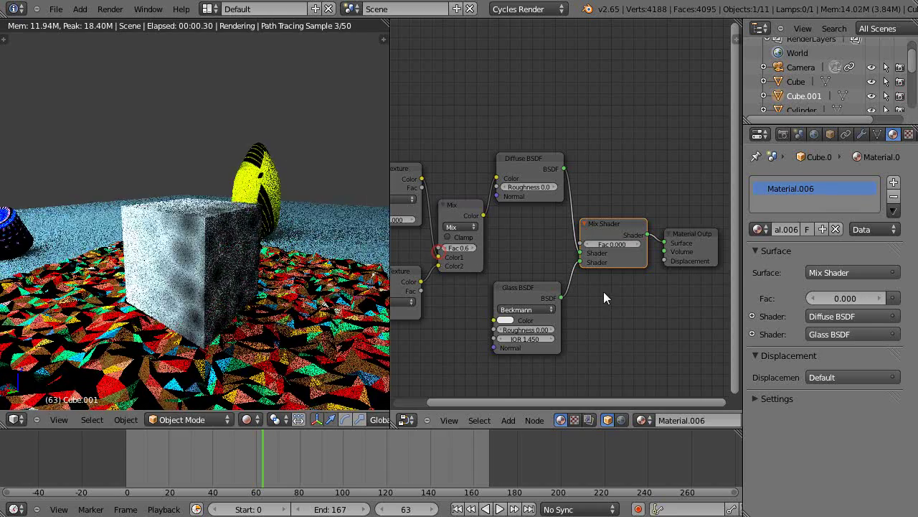
click(213, 477)
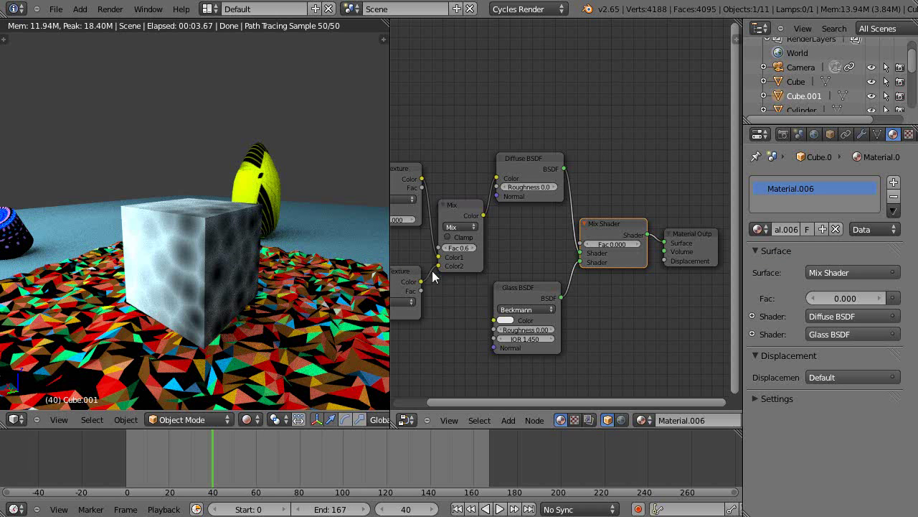
Step: Keyframe the Mix Shader Fac at 0.000 on frame 40
scroll(433, 278, down, 1)
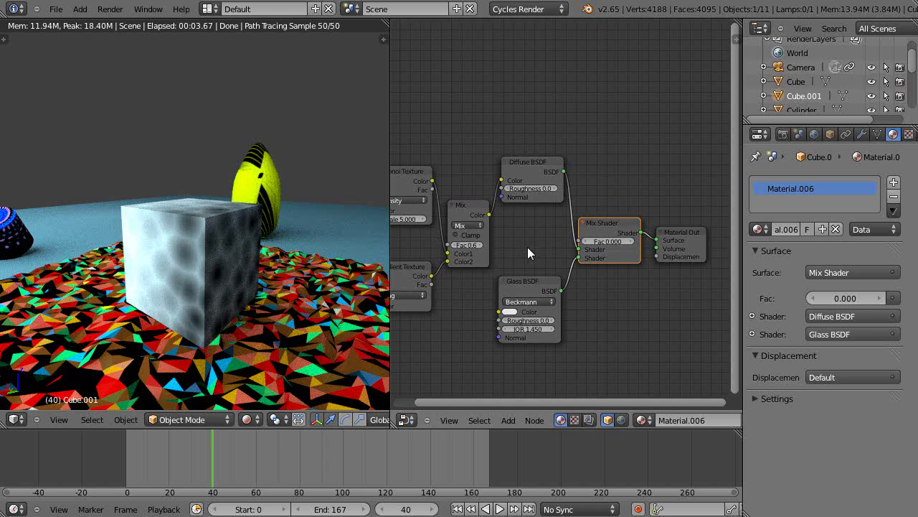
scroll(614, 248, up, 3)
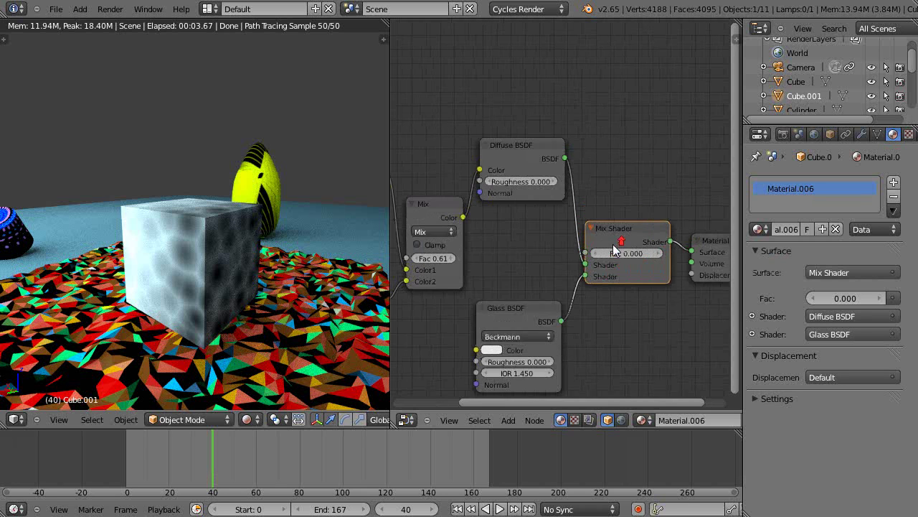
drag(654, 232, 641, 235)
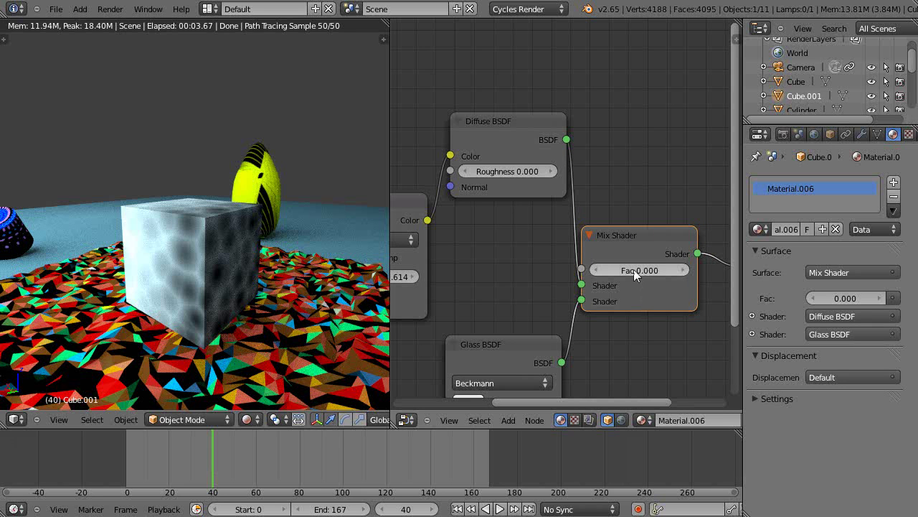
key(i)
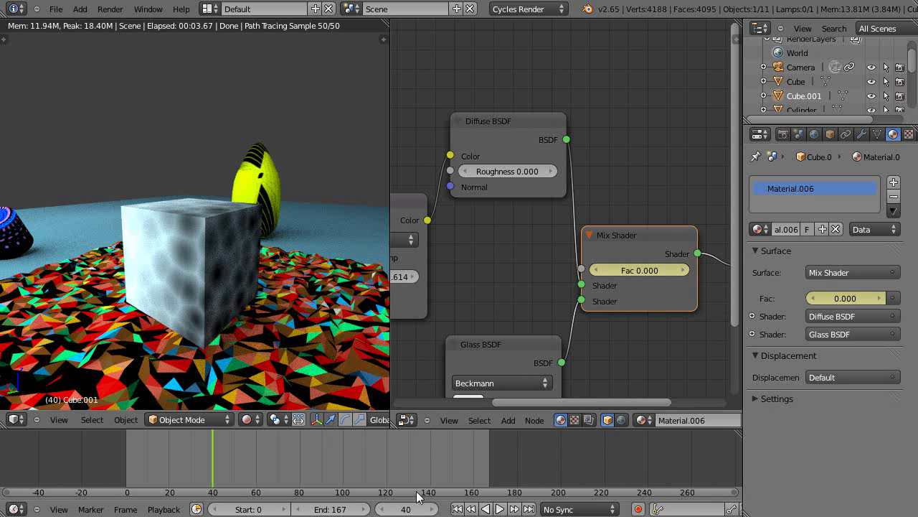
Step: On frame 140, set the Mix Shader Fac to 1.000 and keyframe it
click(430, 453)
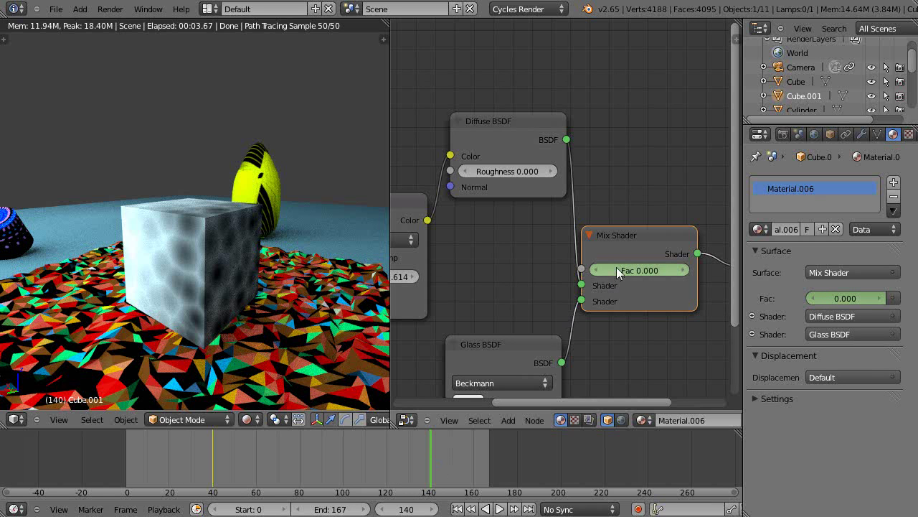
drag(617, 268, 786, 273)
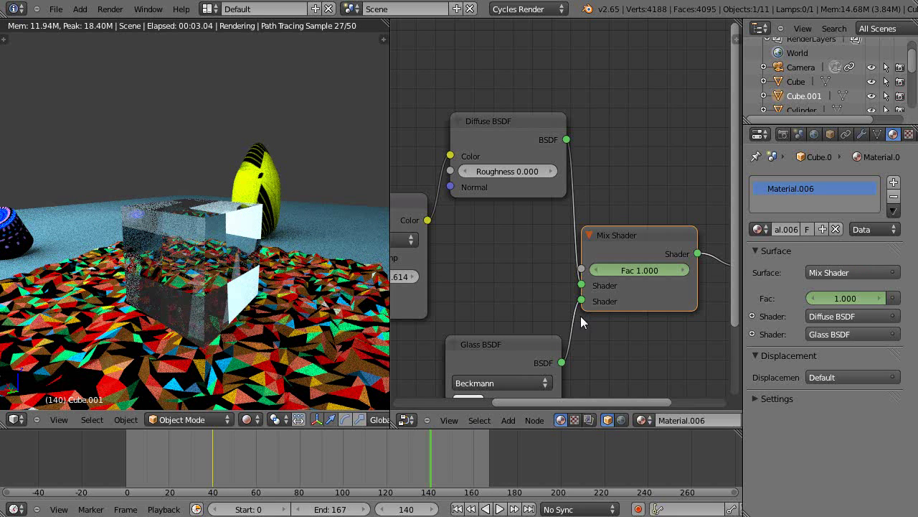
key(i)
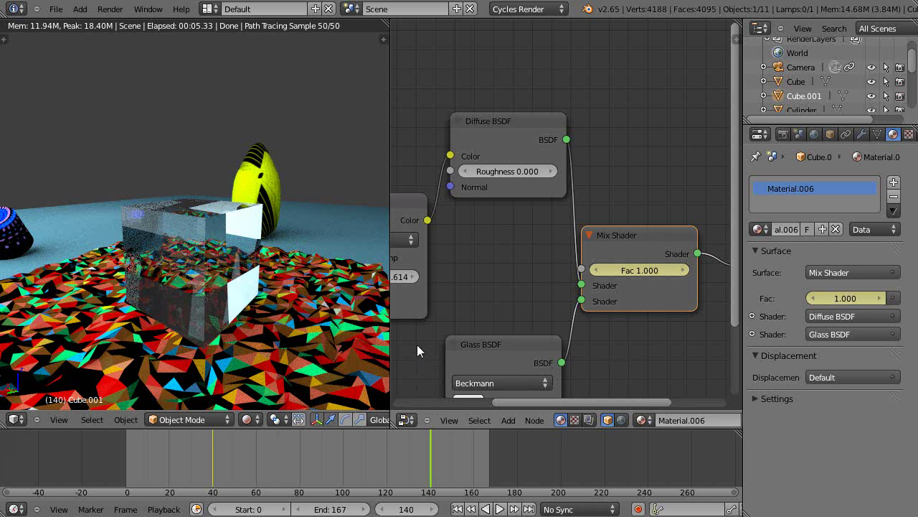
scroll(410, 328, down, 1)
scroll(271, 330, down, 2)
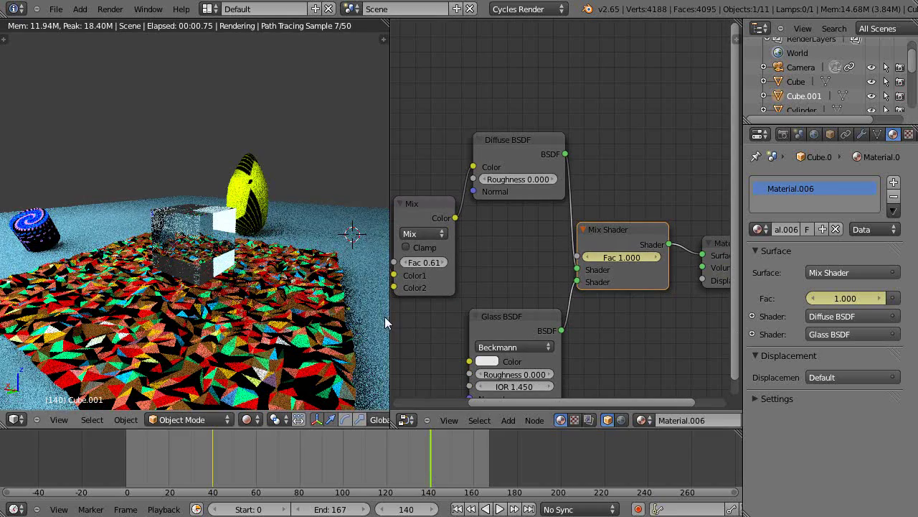
Step: Widen the rendered view and scrub frames 128, 70, 41 and 79 to preview the diffuse-to-glass blend
drag(390, 324, 398, 323)
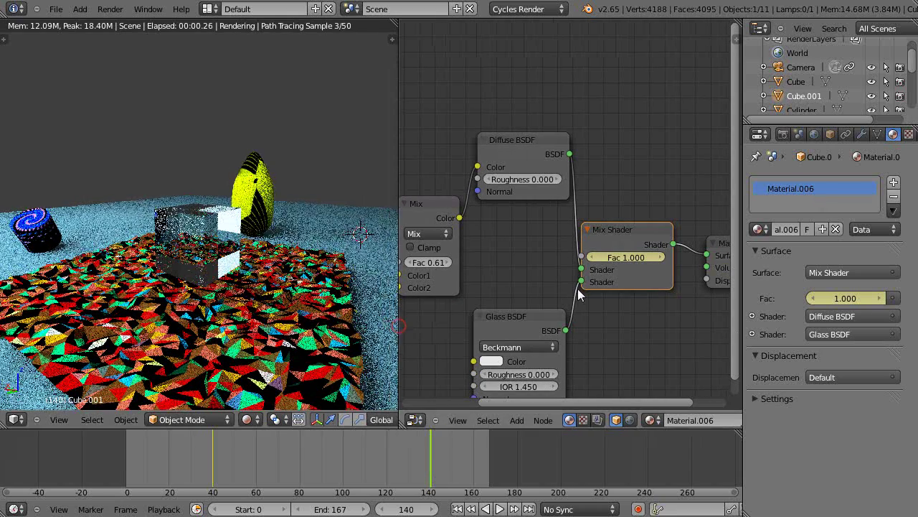
click(404, 462)
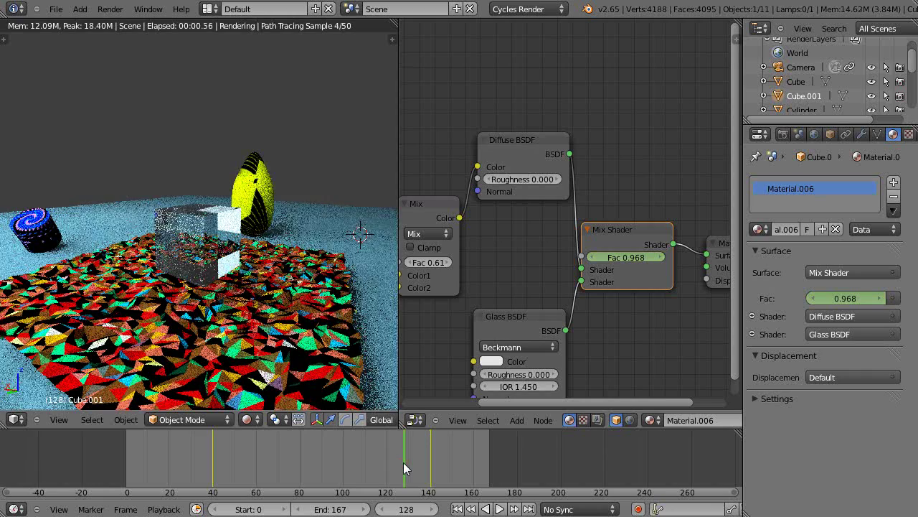
click(340, 465)
click(278, 463)
drag(243, 459, 214, 462)
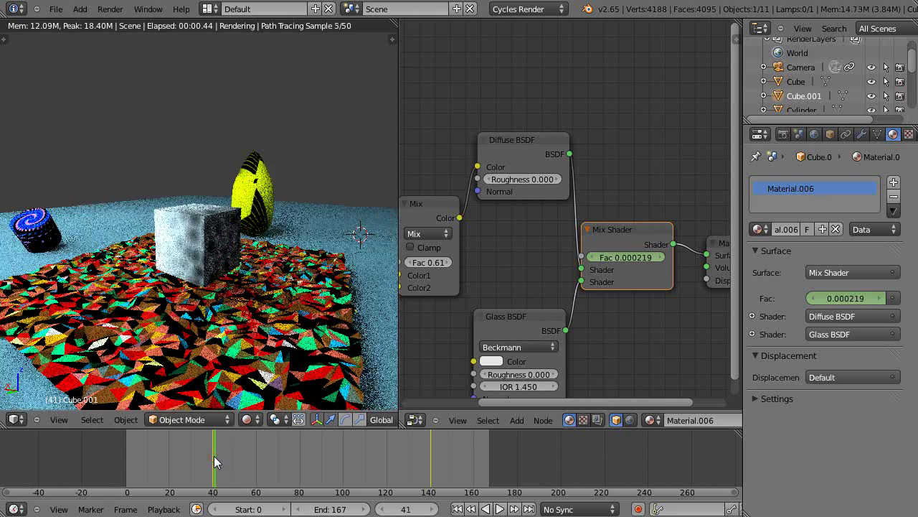
click(297, 460)
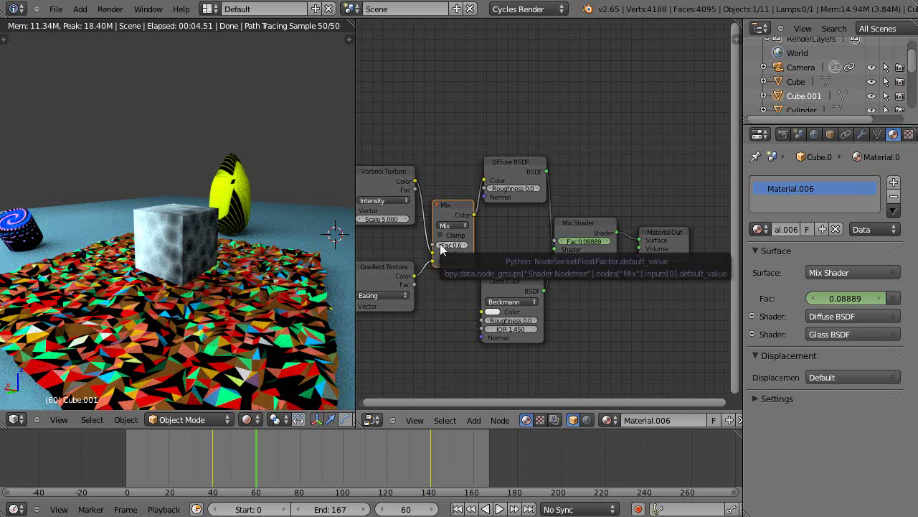
Step: On frame 40, set the colour Mix node's Fac to about 0.7
drag(441, 247, 530, 240)
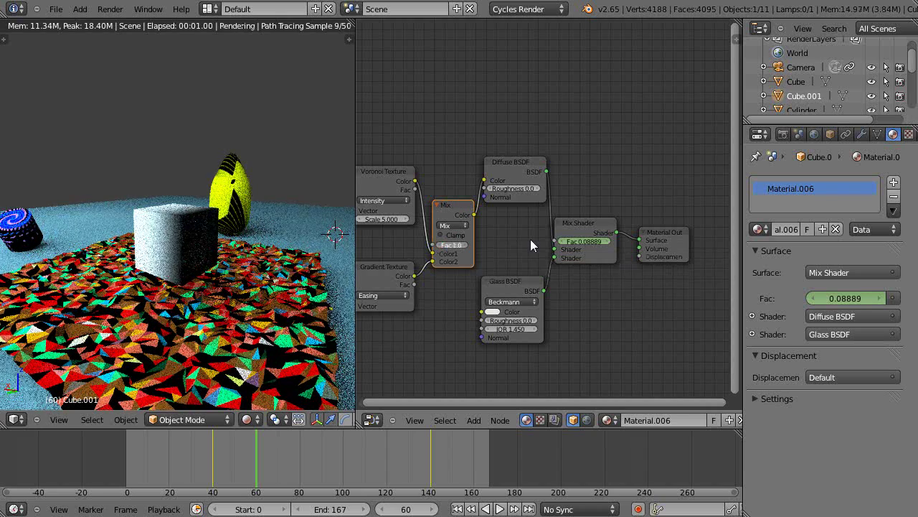
click(212, 459)
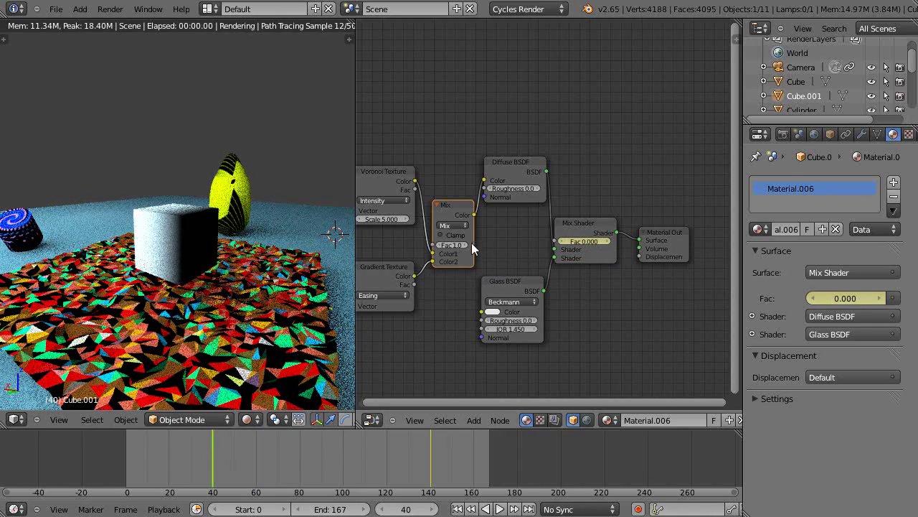
drag(458, 250, 393, 240)
scroll(393, 240, up, 2)
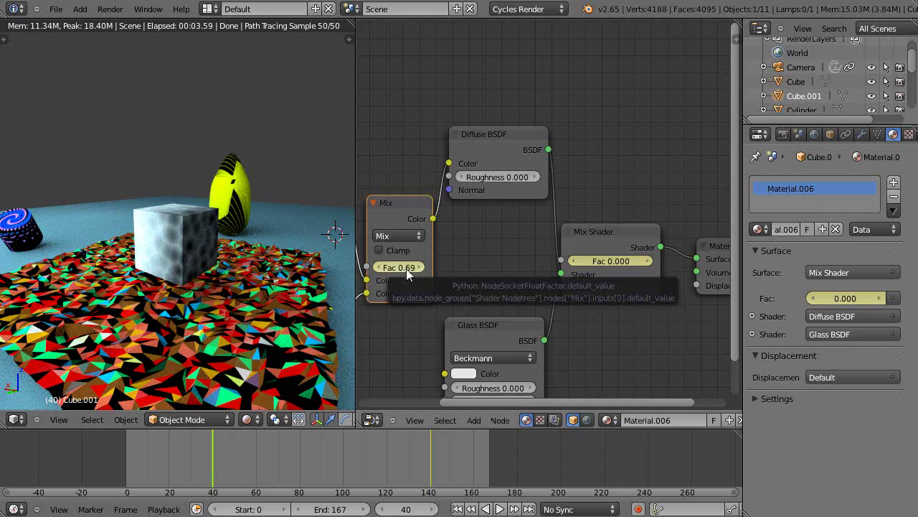
Step: Keyframe the colour Mix Fac at 1.00 on frame 80
click(300, 479)
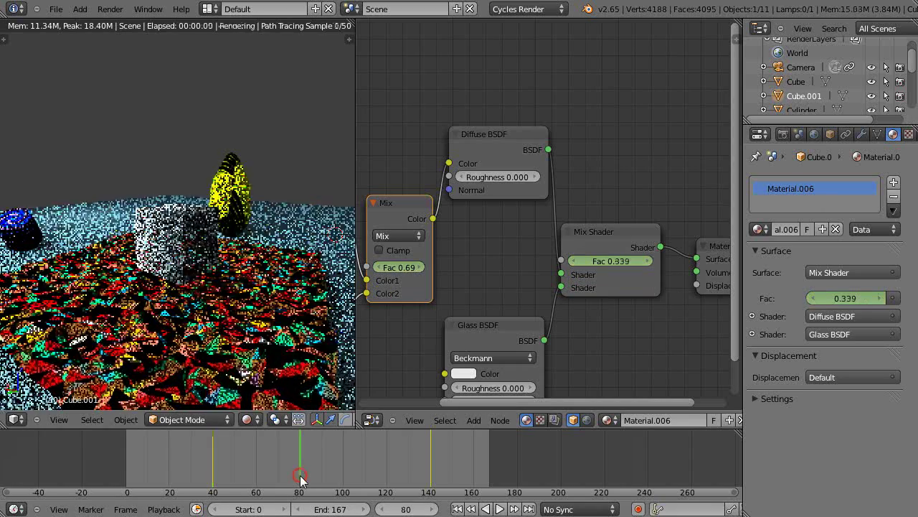
drag(423, 269, 460, 270)
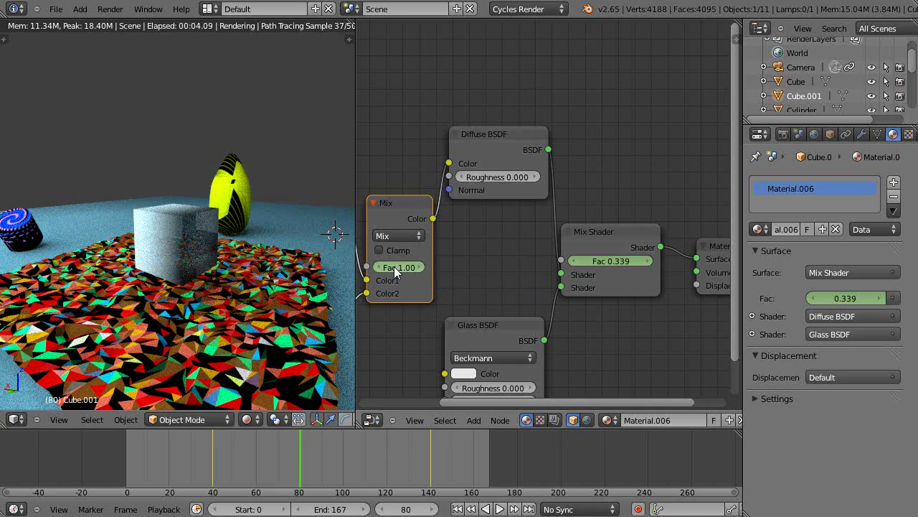
key(i)
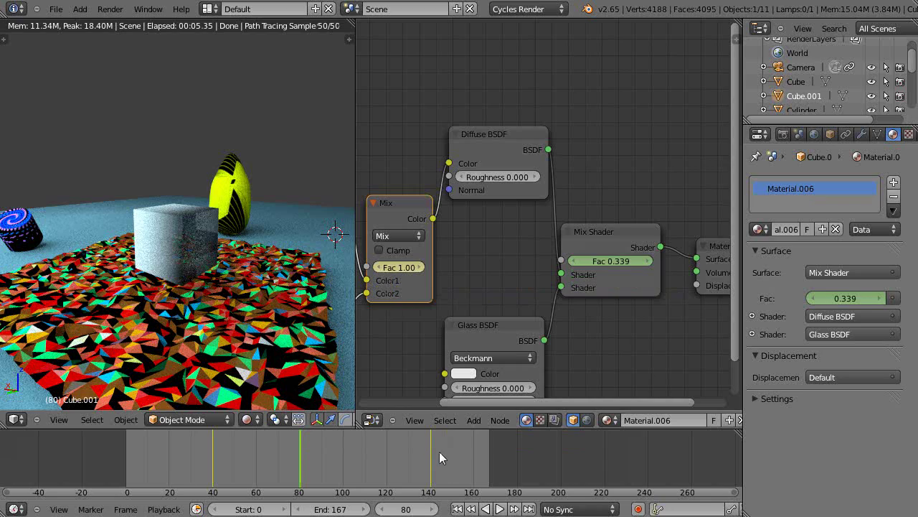
Step: On frame 140, lower the colour Mix Fac to about 0.68
click(430, 450)
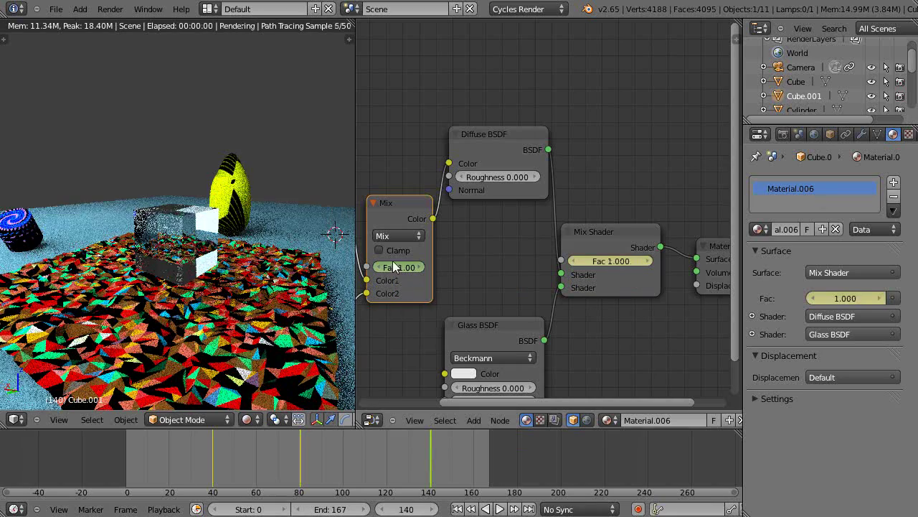
drag(407, 266, 304, 277)
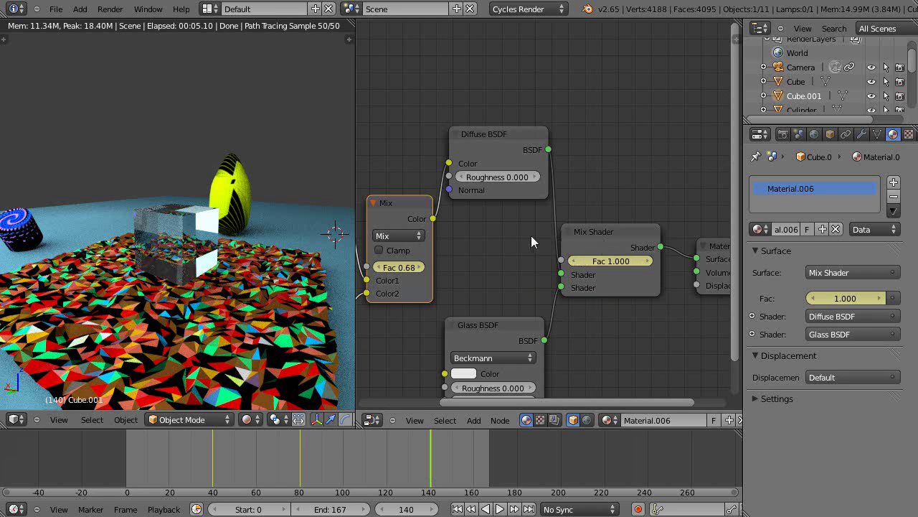
scroll(531, 242, down, 2)
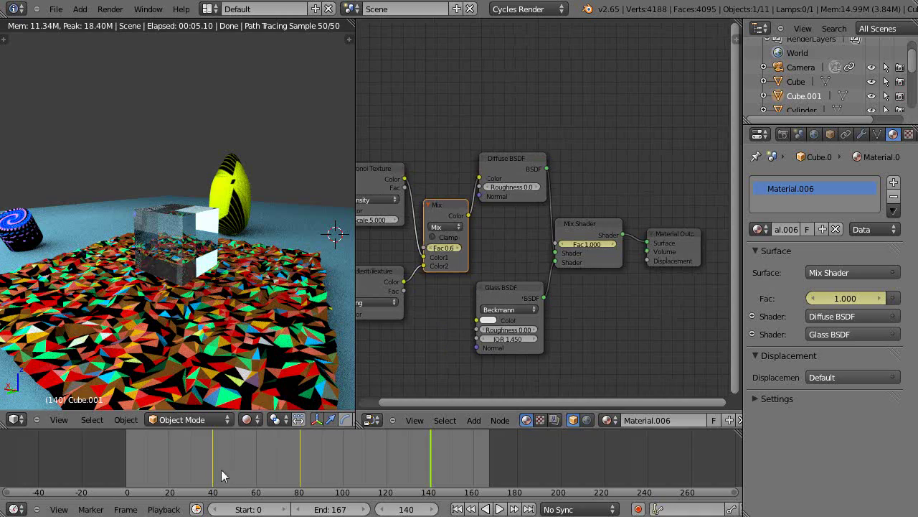
Step: Orbit closer to the cube and check the animation at frames 51, 97, 122 and 144
drag(200, 466, 303, 464)
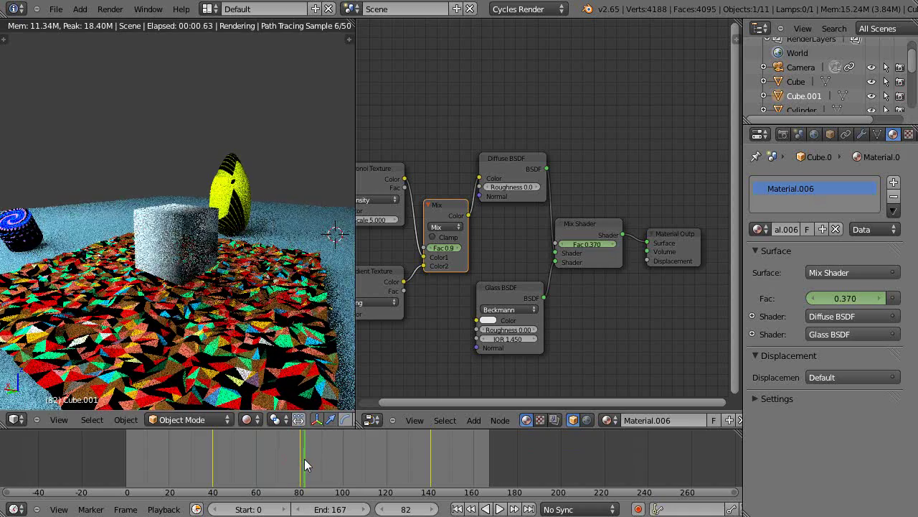
middle_drag(219, 332, 237, 287)
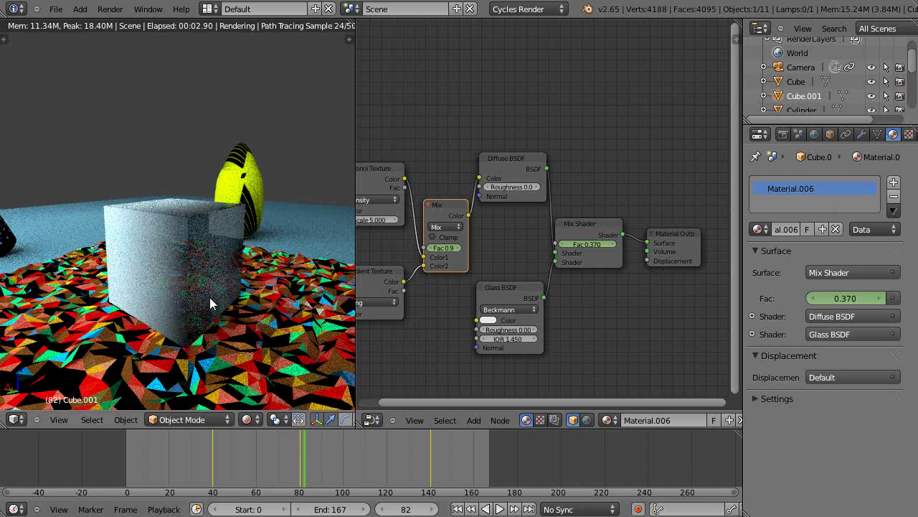
click(336, 467)
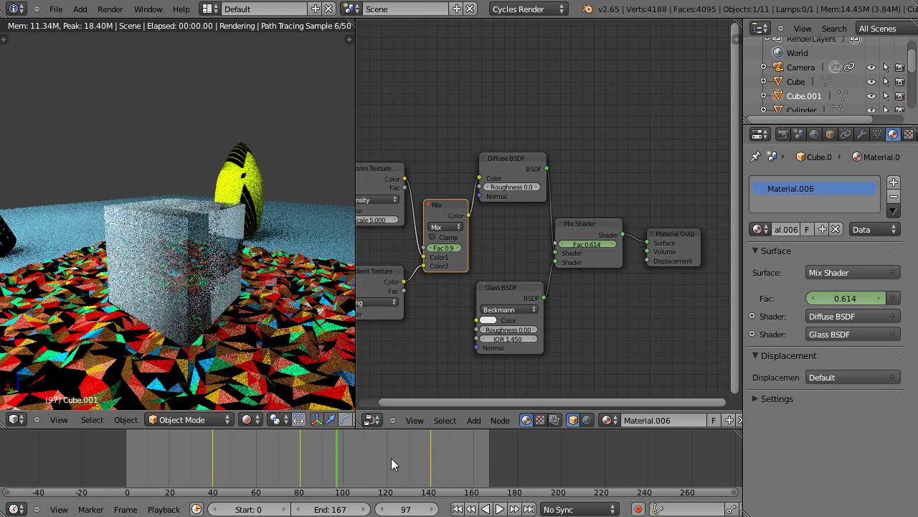
click(391, 457)
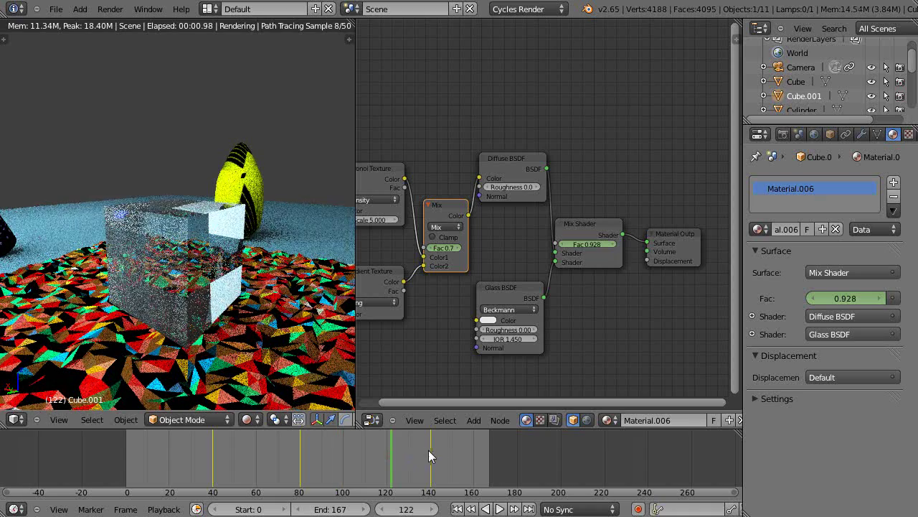
click(438, 451)
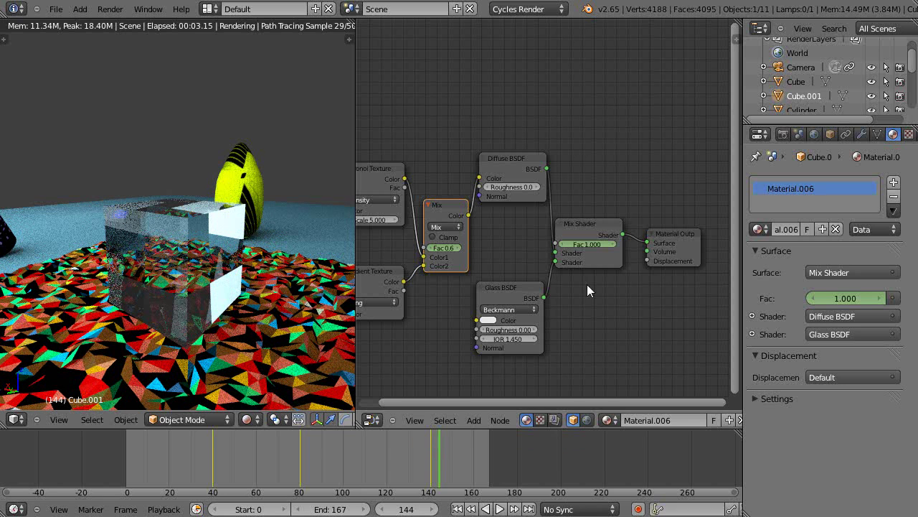
Step: Rearrange the Diffuse BSDF, Mix Shader, Material Output and Glass BSDF nodes into a neater layout
drag(512, 157, 535, 122)
drag(587, 219, 596, 201)
drag(671, 225, 681, 221)
drag(607, 204, 610, 206)
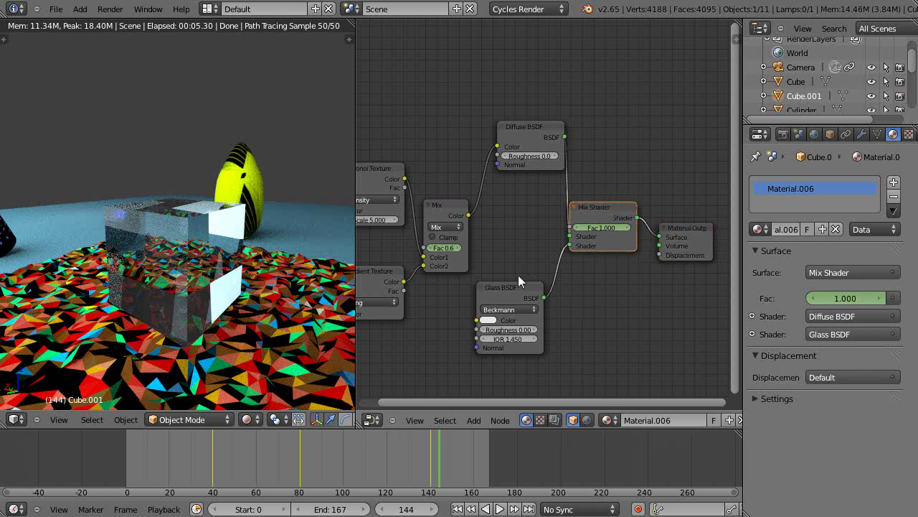
drag(521, 293, 557, 296)
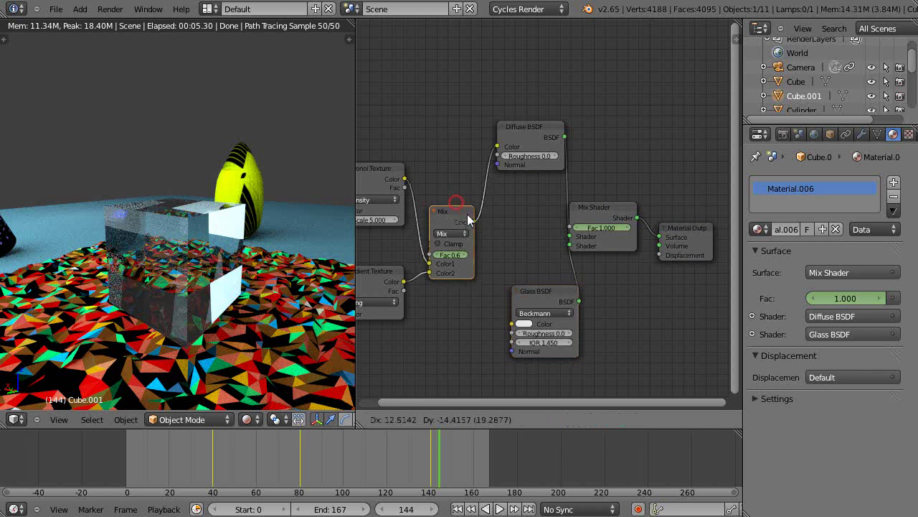